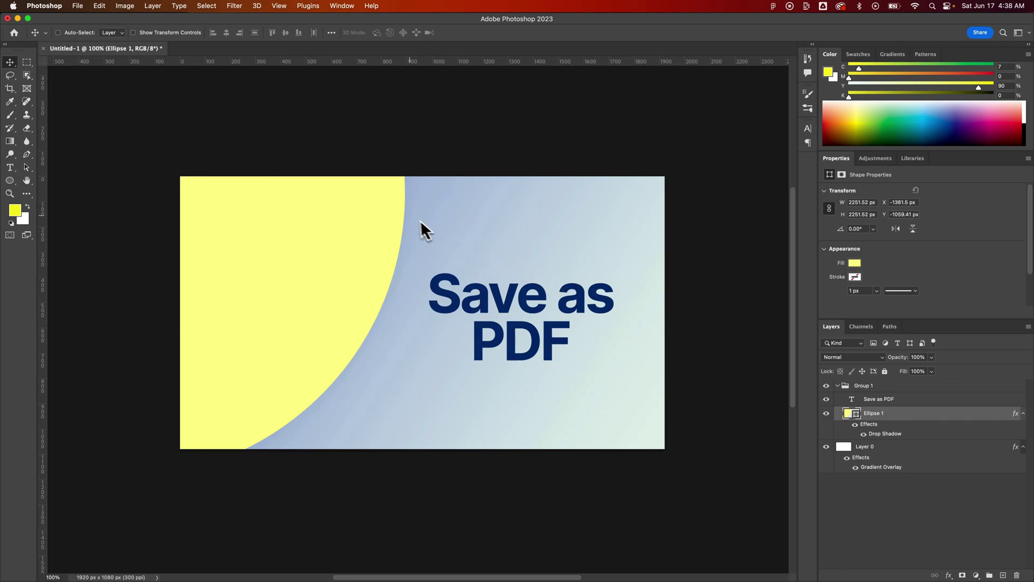
Start a Save As in Photoshop PDF format named name.pdf in the assets folder
{"action": "left_click", "coordinate": [80, 6]}
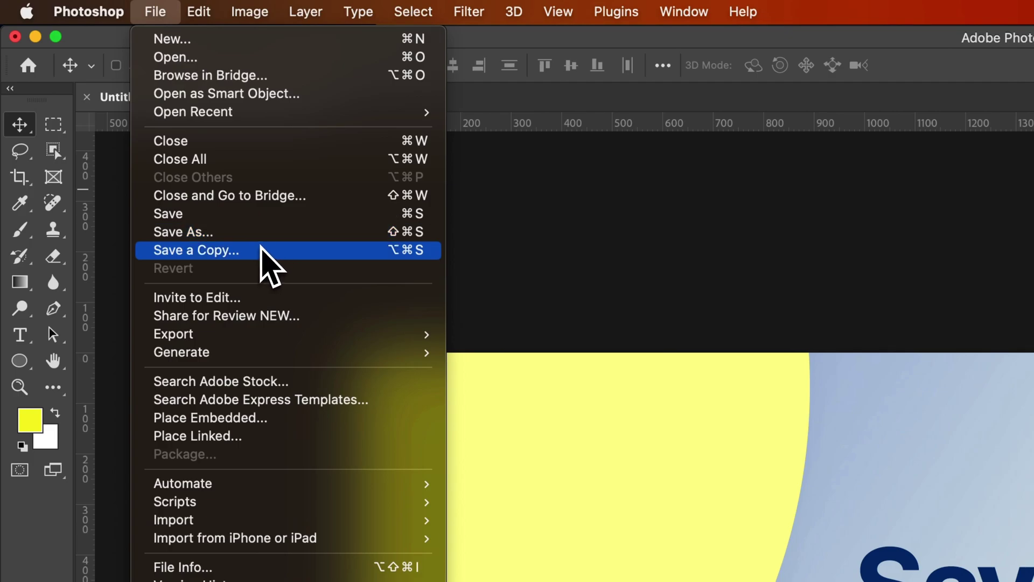
{"action": "left_click", "coordinate": [256, 237]}
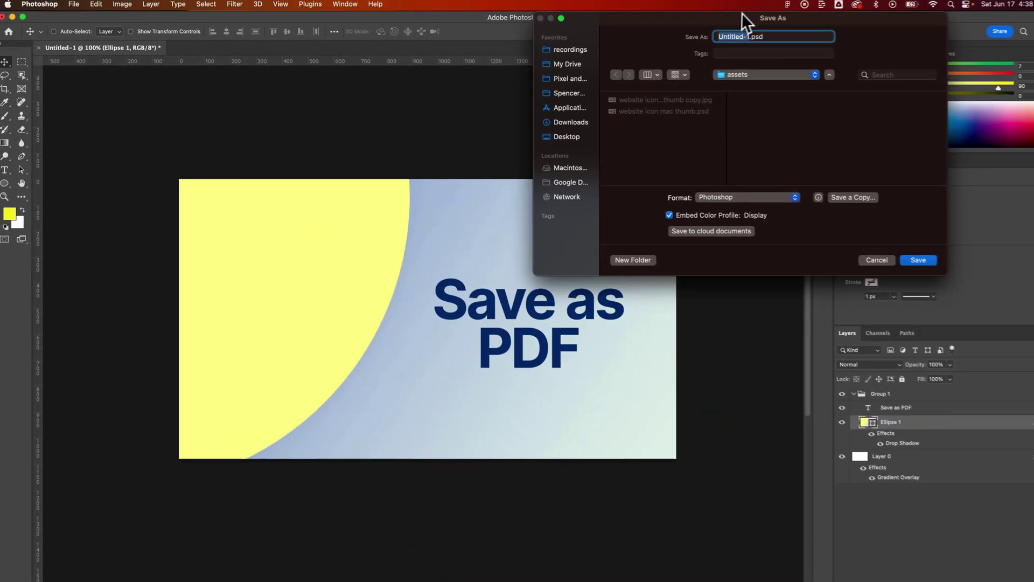
{"action": "left_click_drag", "start_coordinate": [742, 13], "coordinate": [491, 153]}
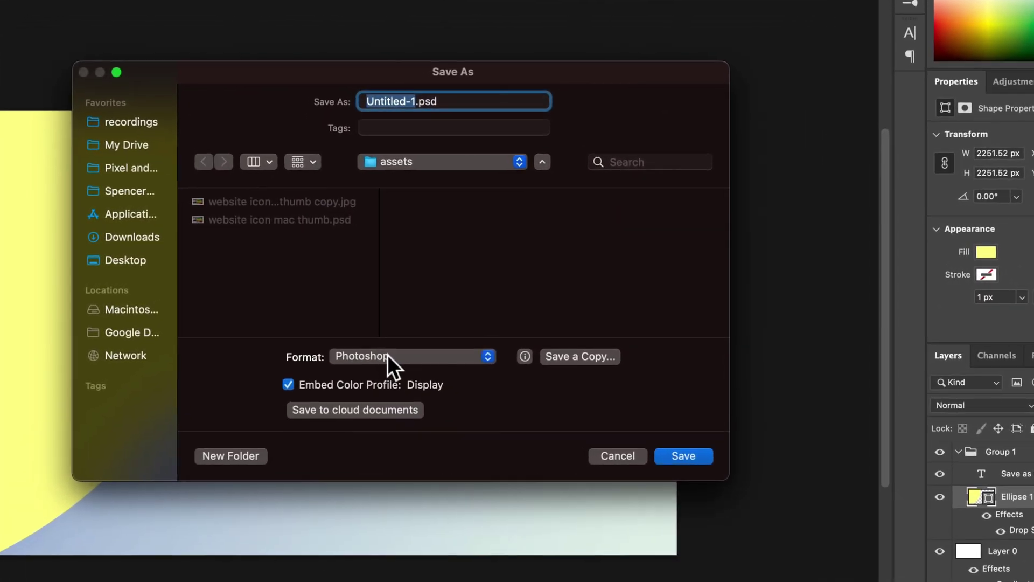
{"action": "left_click", "coordinate": [488, 327]}
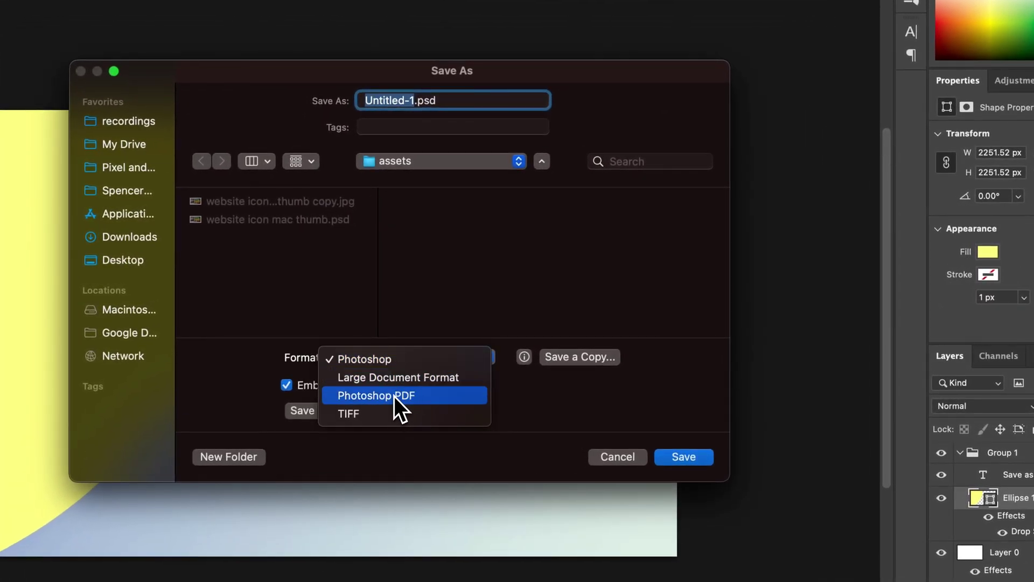
{"action": "left_click", "coordinate": [394, 396]}
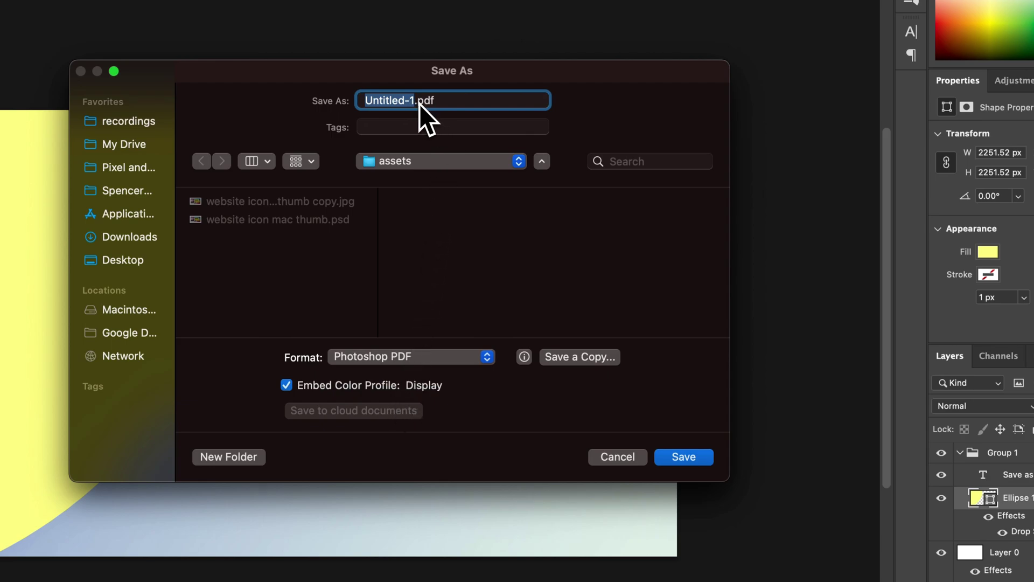
{"action": "type", "text": "name"}
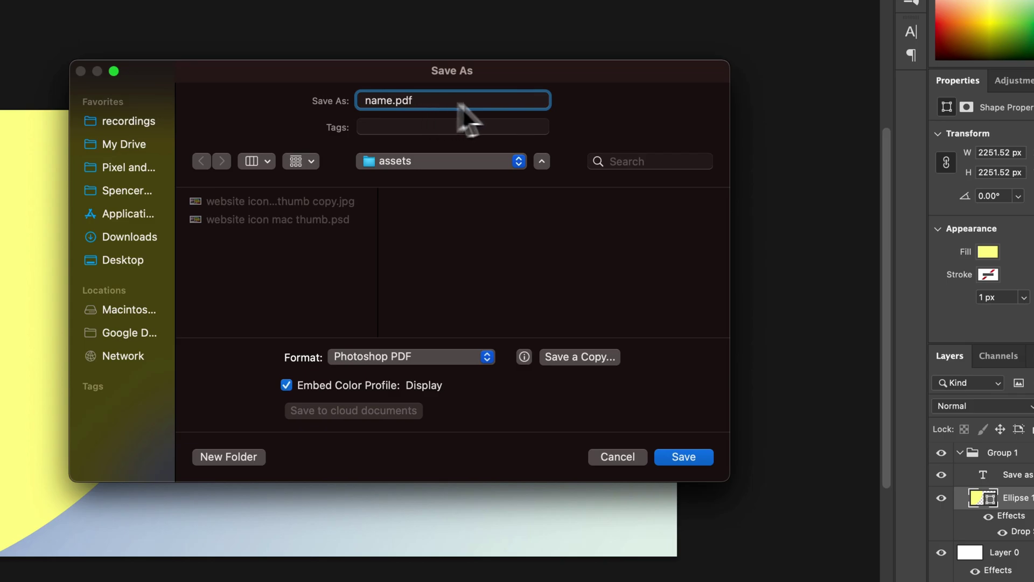
Save name.pdf and accept the settings notice to reach the High Quality Print PDF options
{"action": "left_click", "coordinate": [683, 457]}
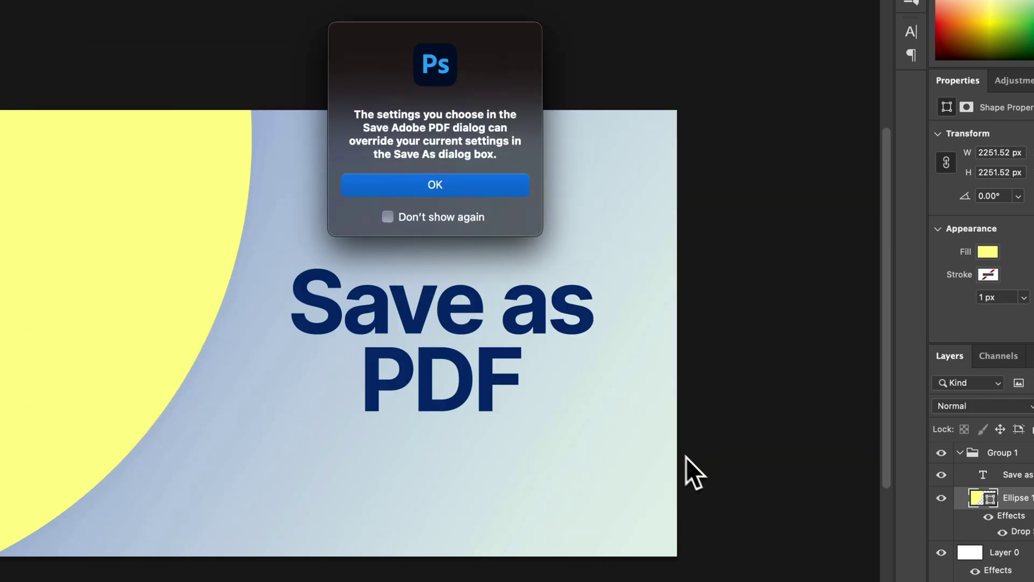
{"action": "left_click", "coordinate": [434, 184]}
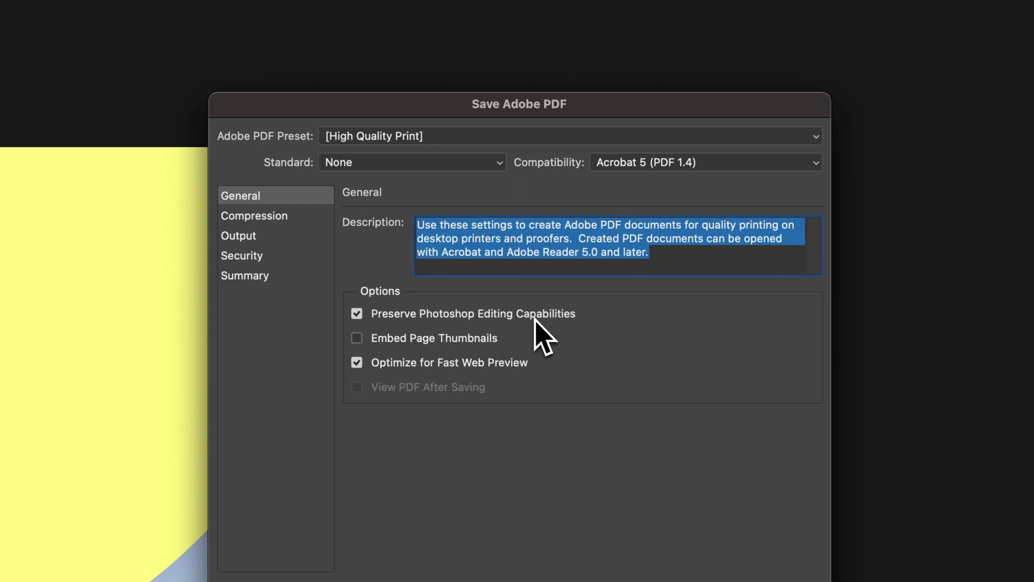
{"action": "mouse_move", "coordinate": [535, 318]}
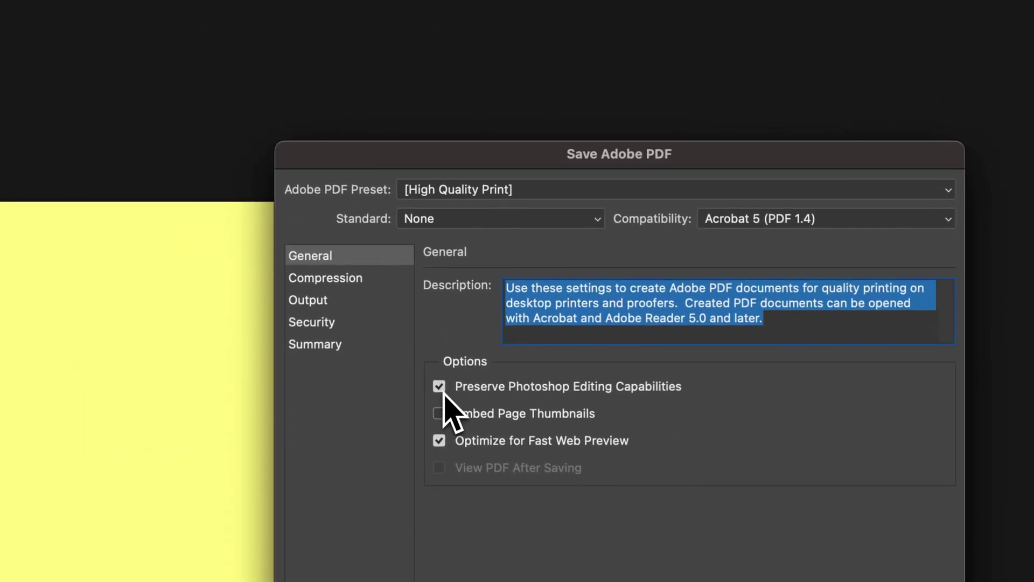
Uncheck Preserve Photoshop Editing Capabilities and review the Compression, Output, Security and Summary panes
{"action": "left_click", "coordinate": [410, 271]}
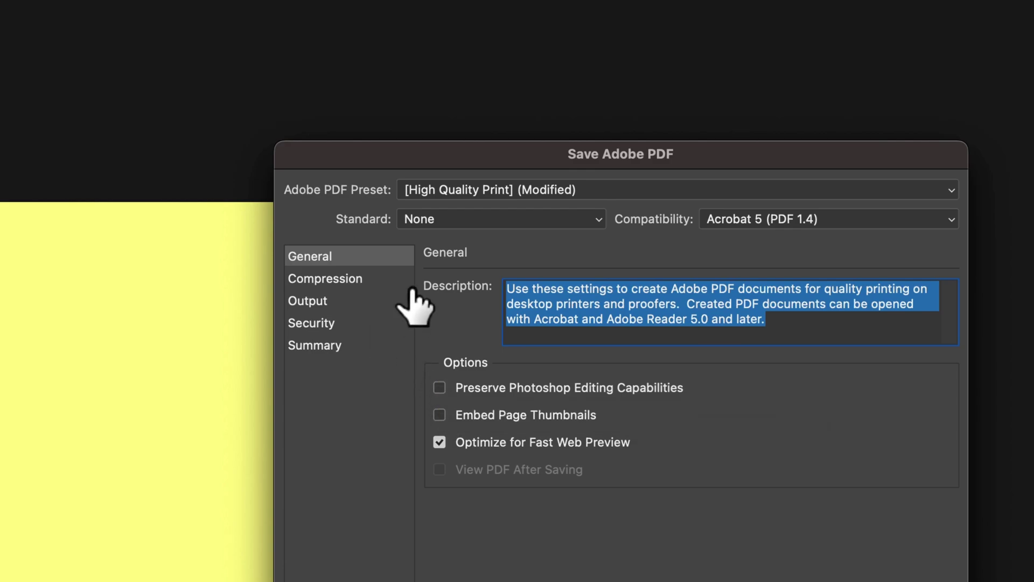
{"action": "left_click", "coordinate": [371, 279]}
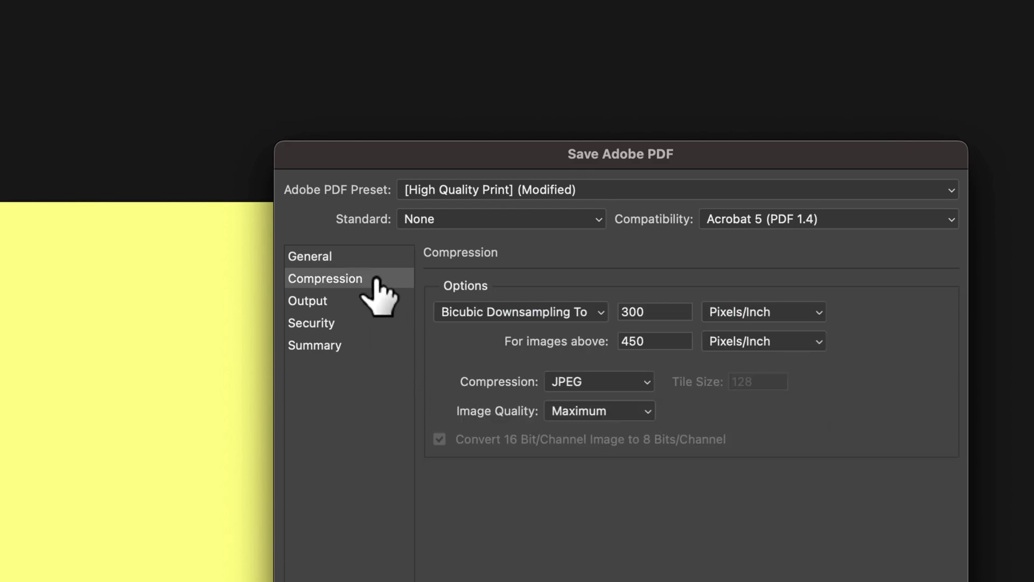
{"action": "left_click", "coordinate": [348, 300]}
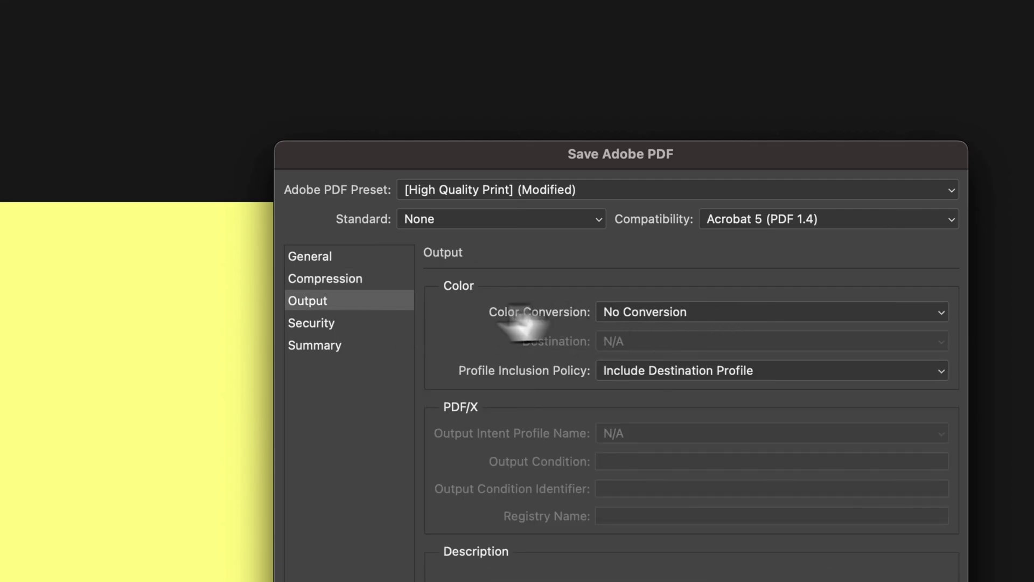
{"action": "left_click", "coordinate": [330, 323]}
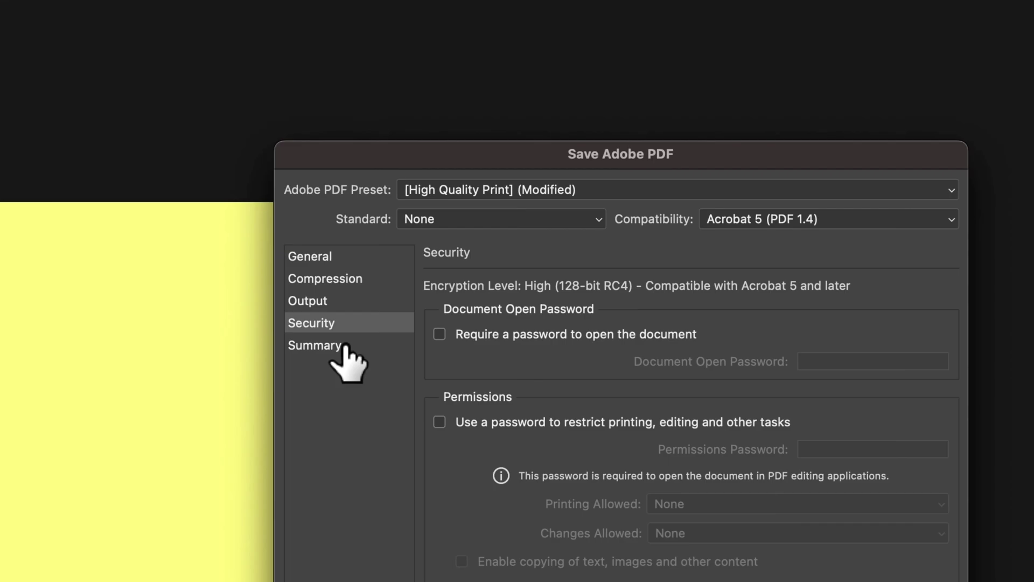
{"action": "left_click", "coordinate": [344, 348]}
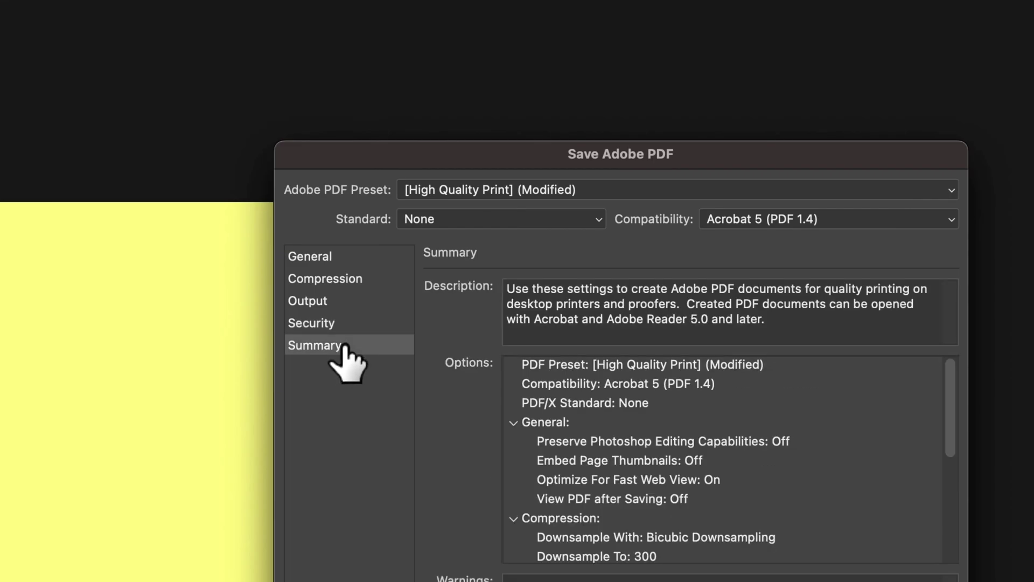
{"action": "left_click", "coordinate": [355, 256]}
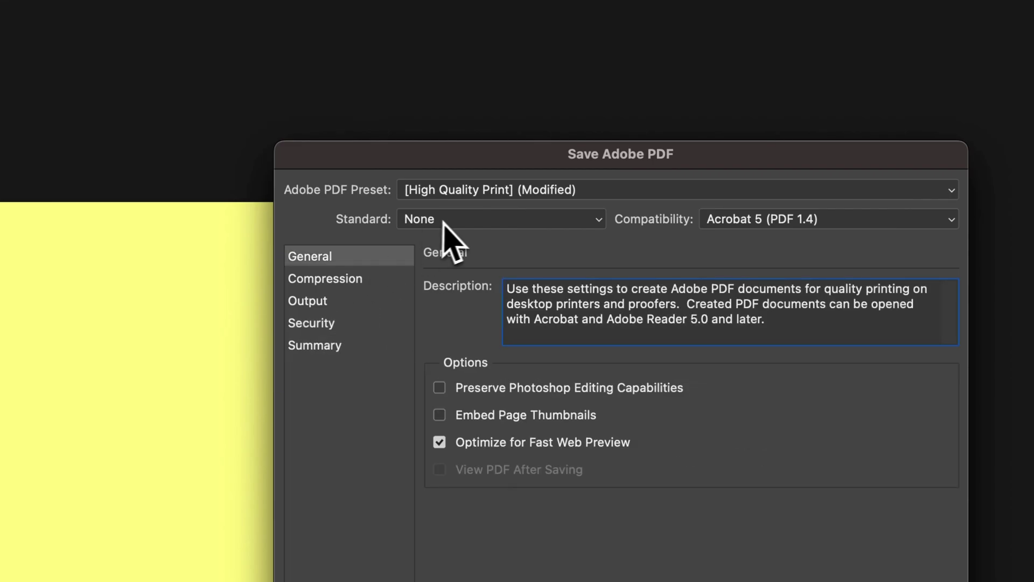
Check the PDF presets, keep the PDF/X standard at None, and save the flattened name.pdf
{"action": "left_click", "coordinate": [505, 195]}
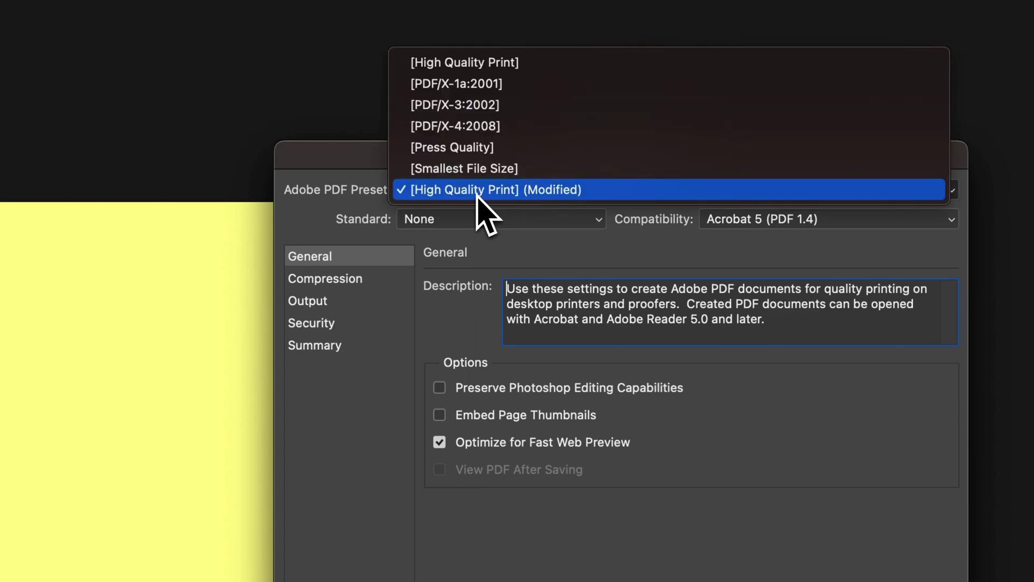
{"action": "left_click", "coordinate": [374, 225]}
{"action": "left_click", "coordinate": [443, 221]}
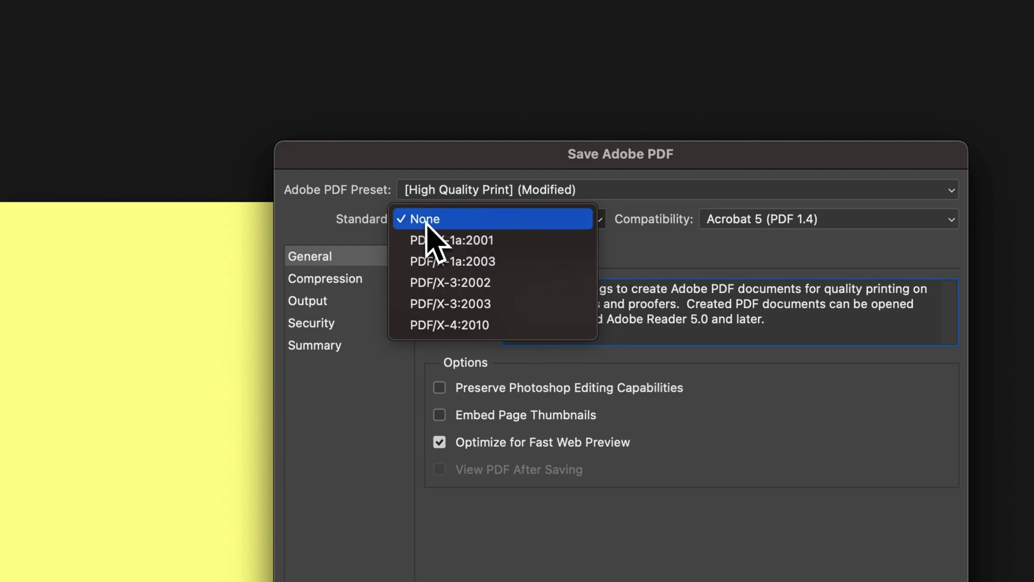
{"action": "left_click", "coordinate": [325, 229]}
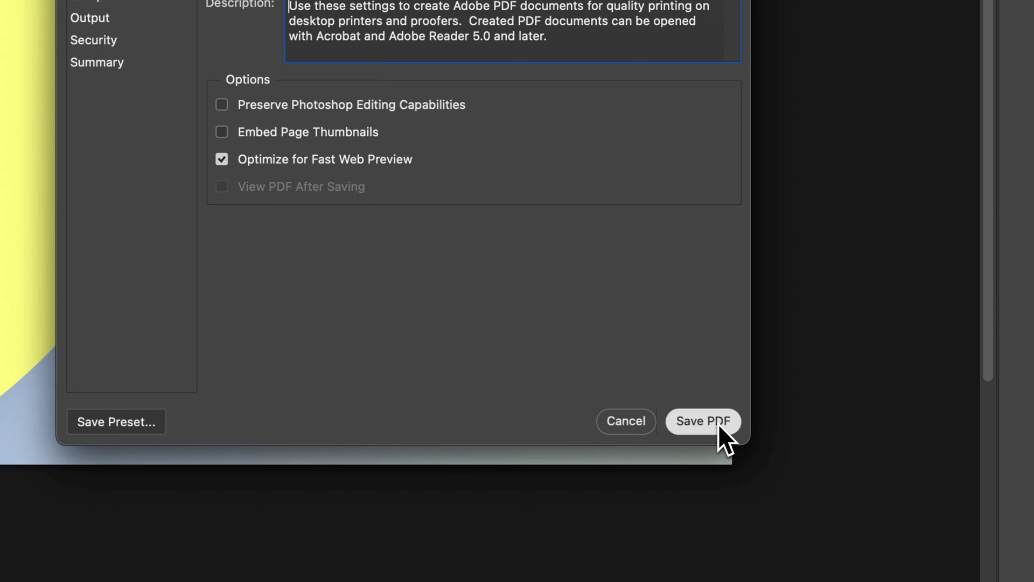
{"action": "left_click", "coordinate": [719, 423]}
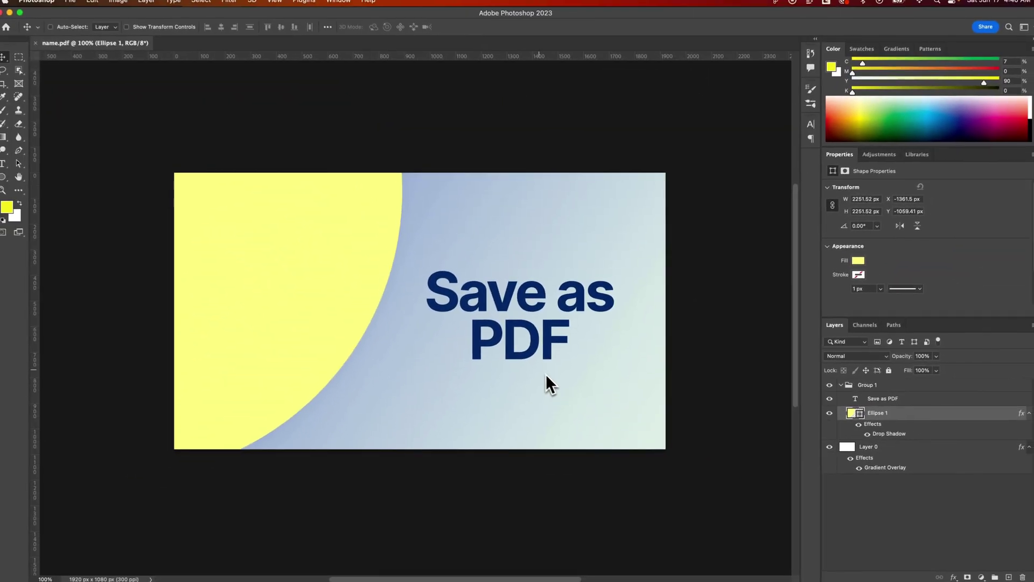
Save a second copy as name2.pdf with Photoshop editing capabilities kept on
{"action": "left_click", "coordinate": [77, 5]}
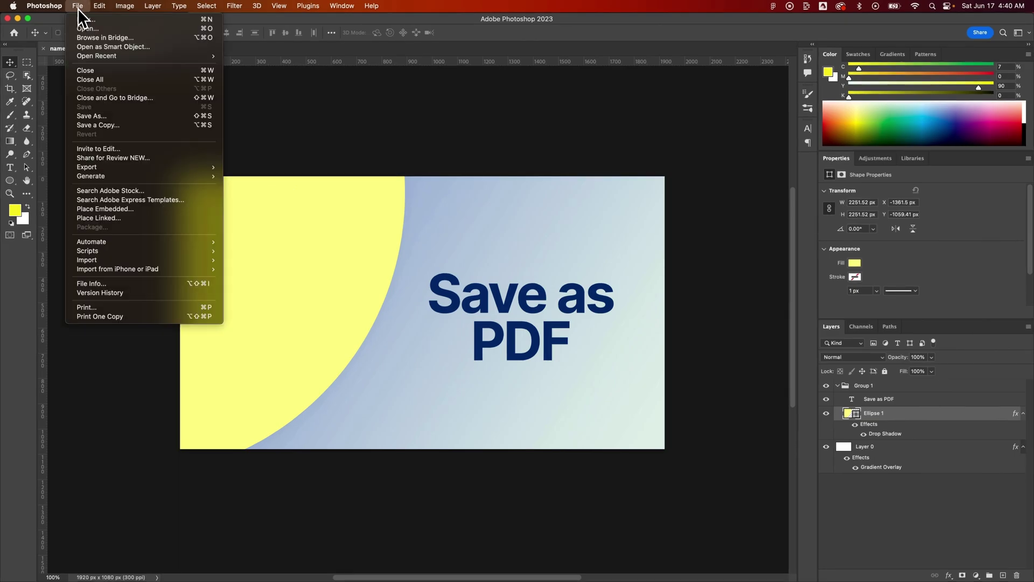
{"action": "left_click", "coordinate": [124, 117]}
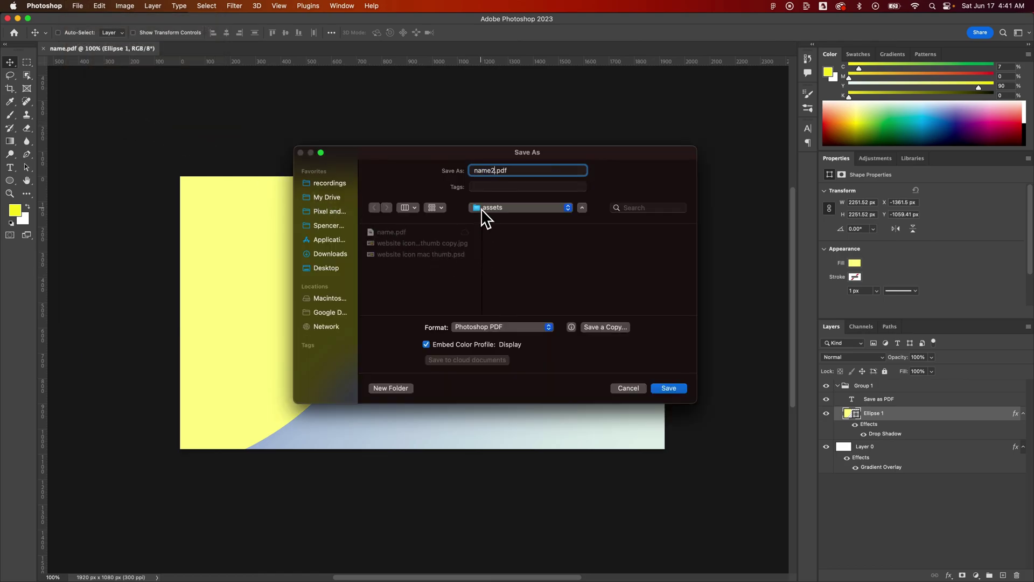
{"action": "type", "text": "2"}
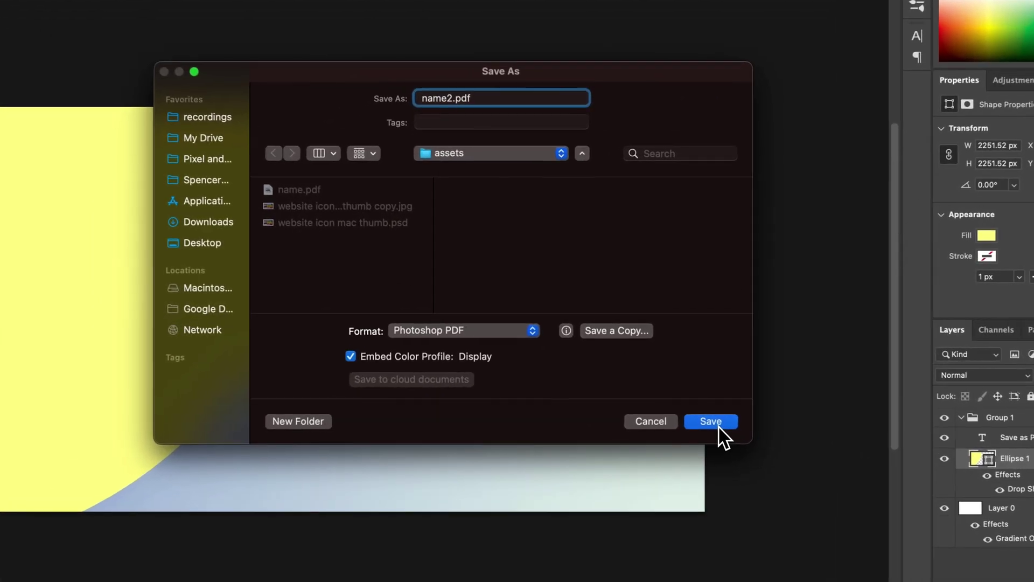
{"action": "left_click", "coordinate": [719, 426]}
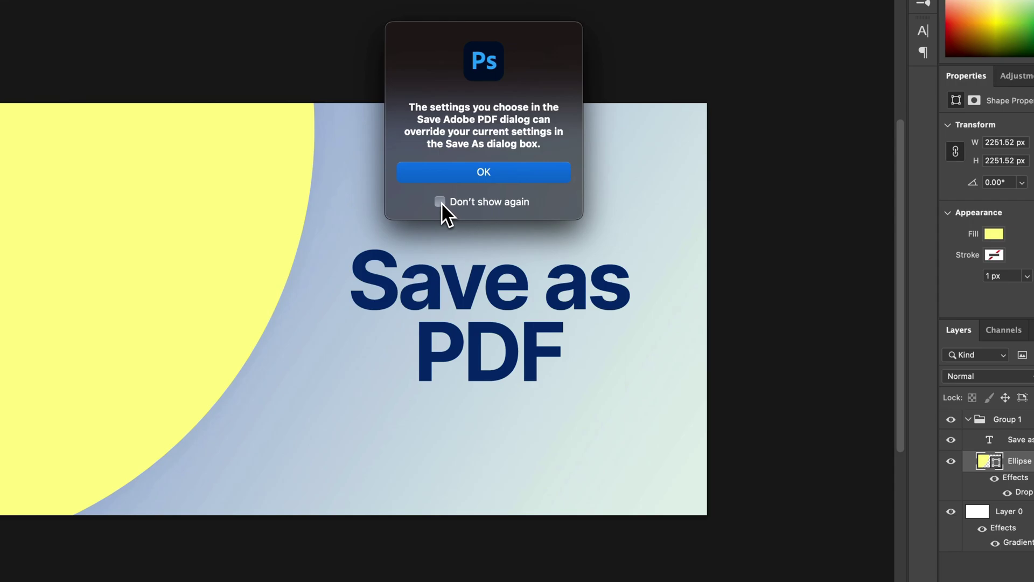
{"action": "left_click", "coordinate": [477, 170]}
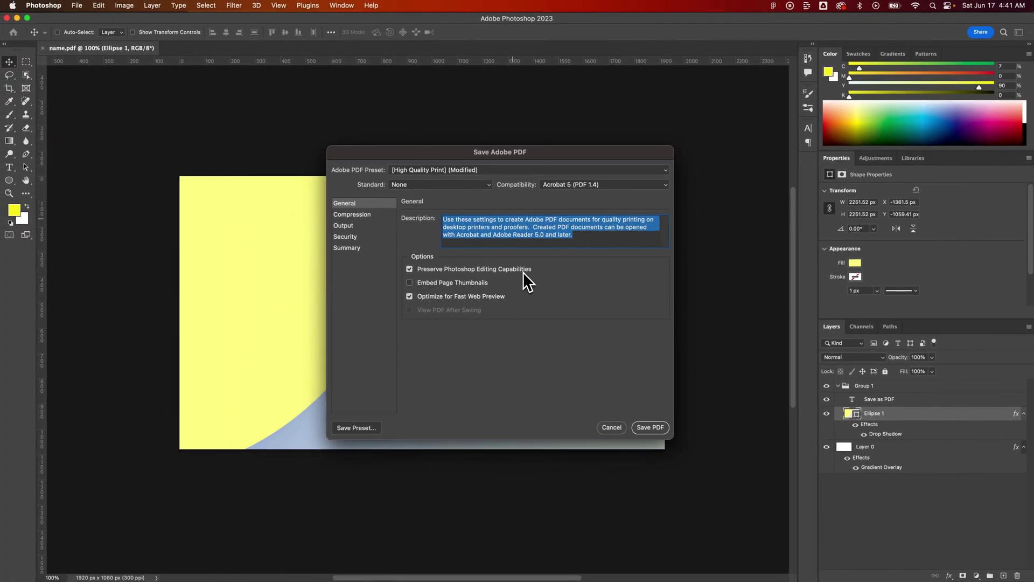
{"action": "left_click", "coordinate": [647, 427]}
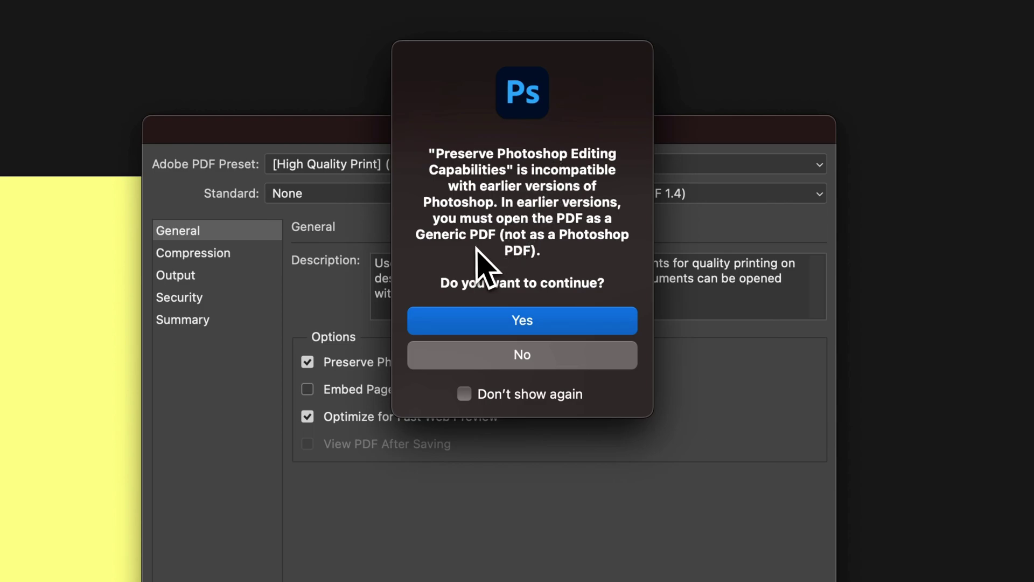
{"action": "left_click", "coordinate": [521, 324]}
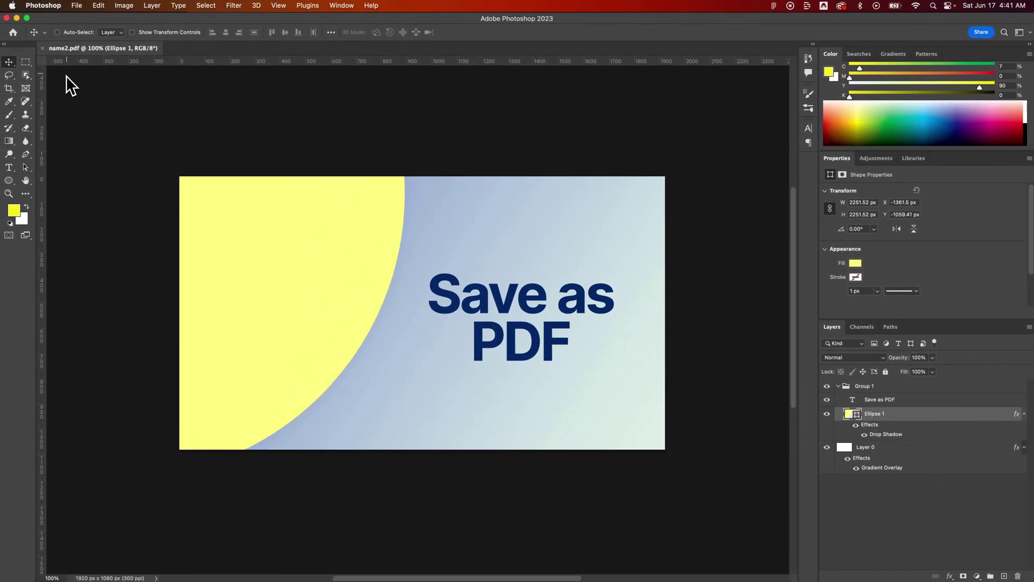
Close name2.pdf, then reopen name.pdf and name2.pdf together with the default import settings
{"action": "left_click", "coordinate": [45, 48]}
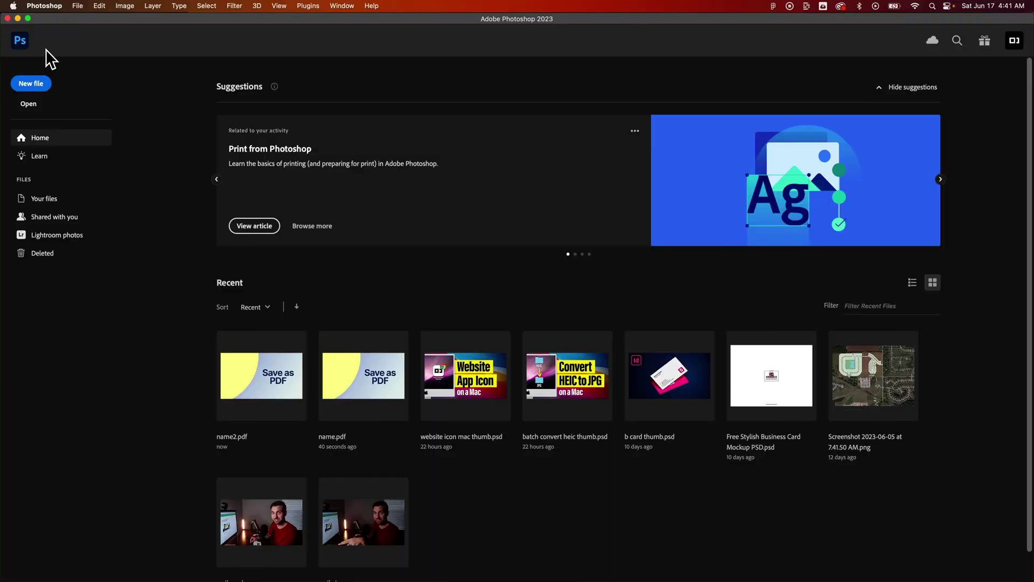
{"action": "left_click", "coordinate": [78, 6]}
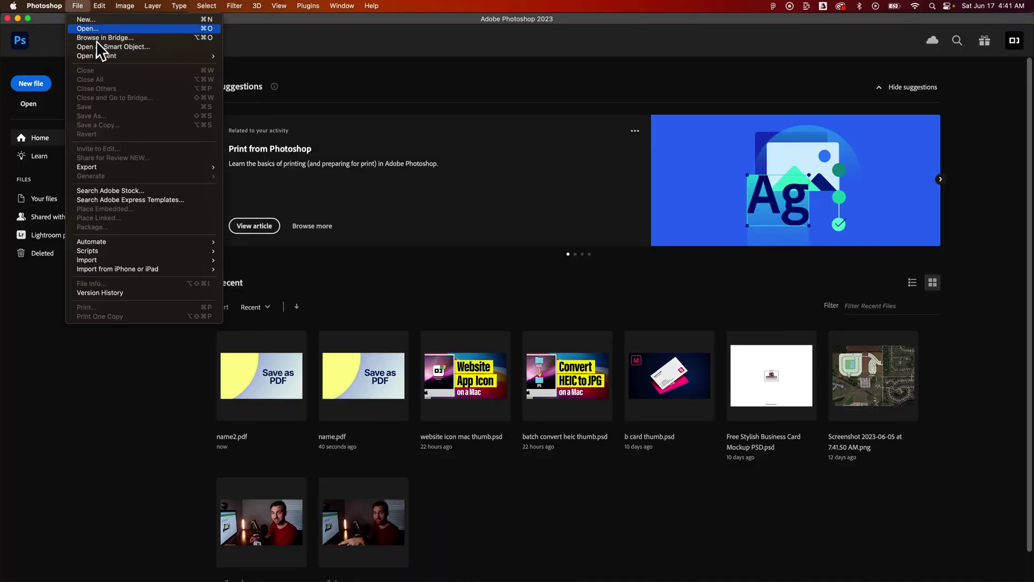
{"action": "left_click", "coordinate": [102, 29]}
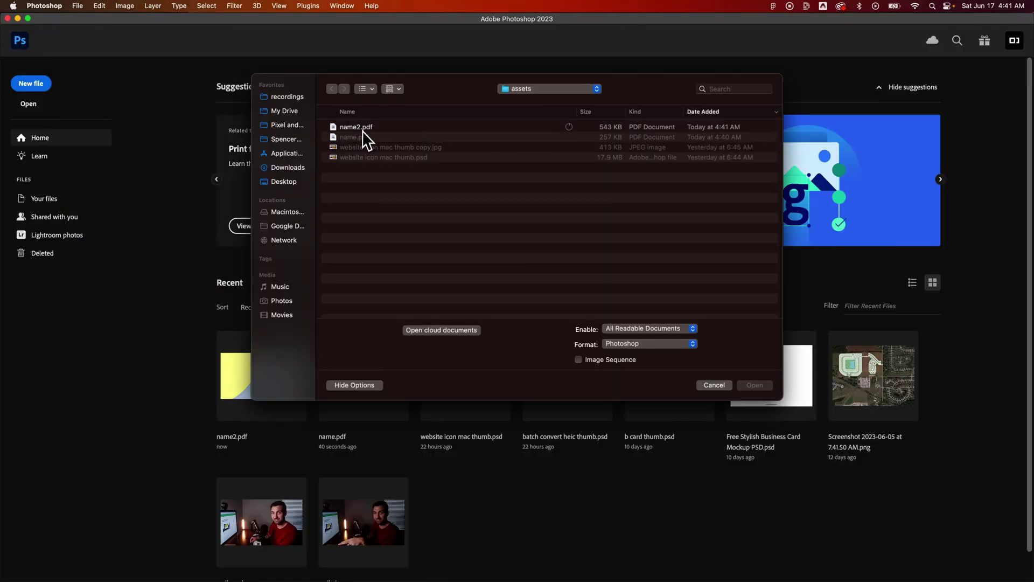
{"action": "left_click", "coordinate": [363, 138]}
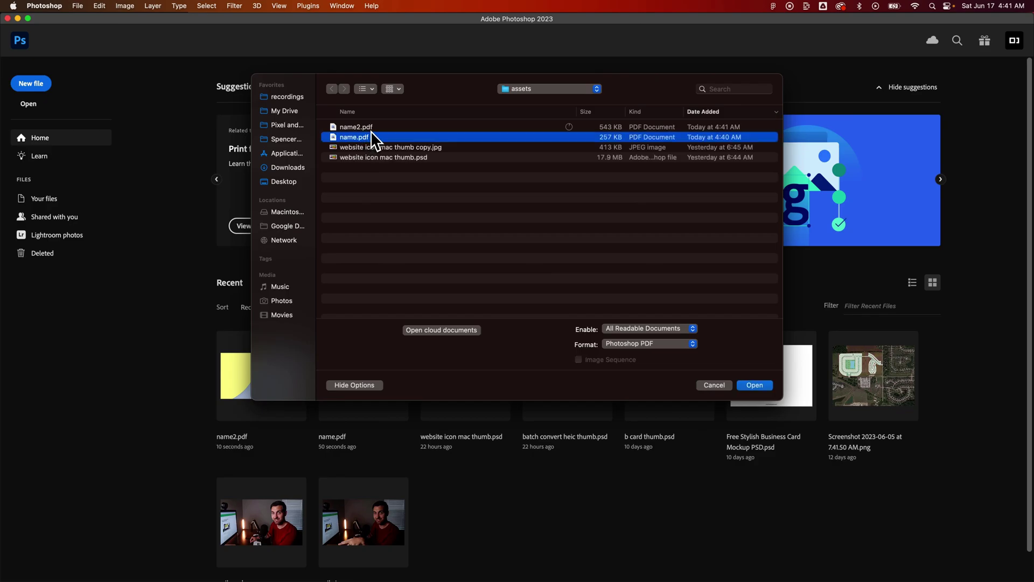
{"action": "left_click", "coordinate": [363, 129], "text": "shift"}
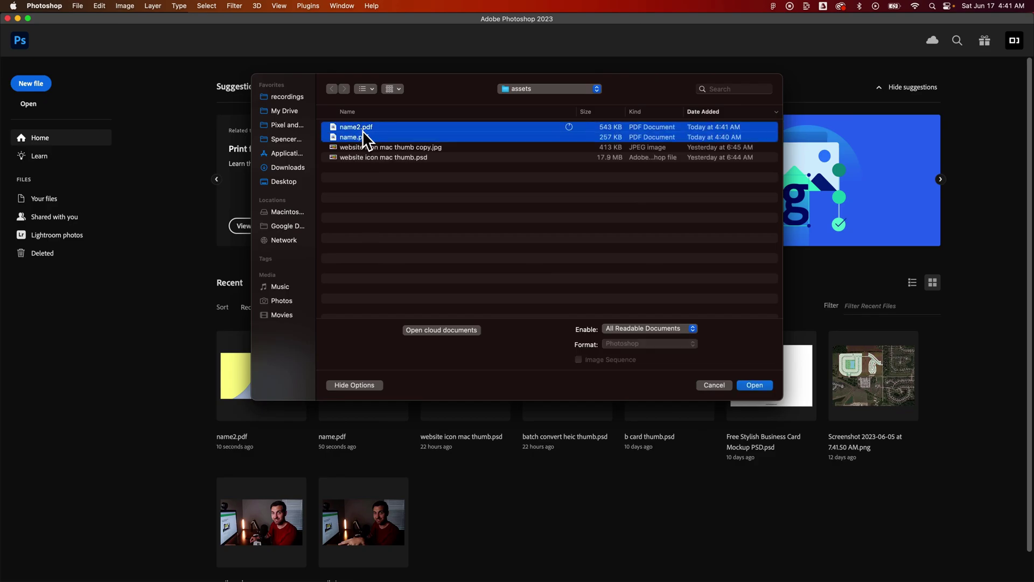
{"action": "left_click", "coordinate": [755, 384]}
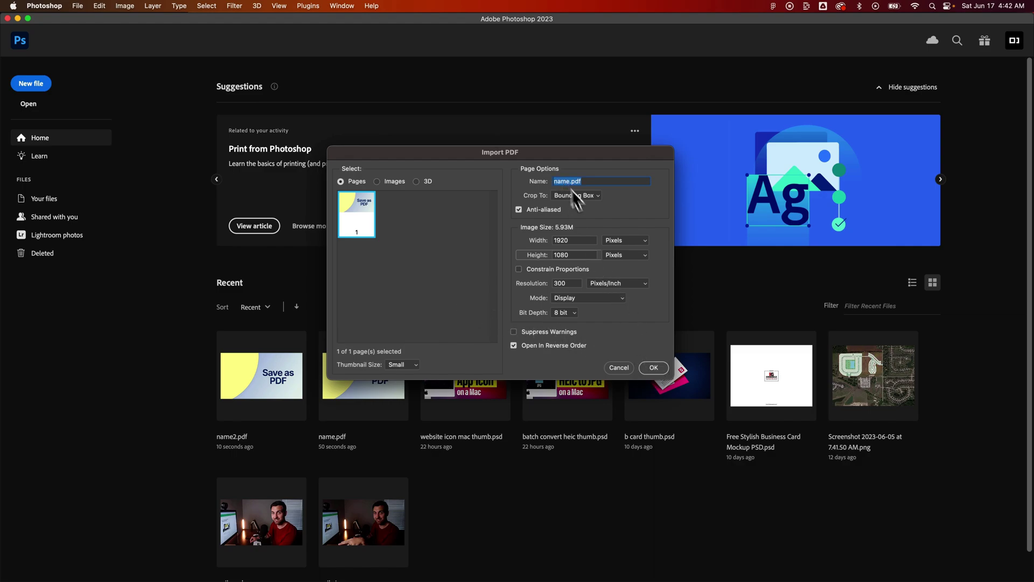
{"action": "left_click", "coordinate": [654, 372]}
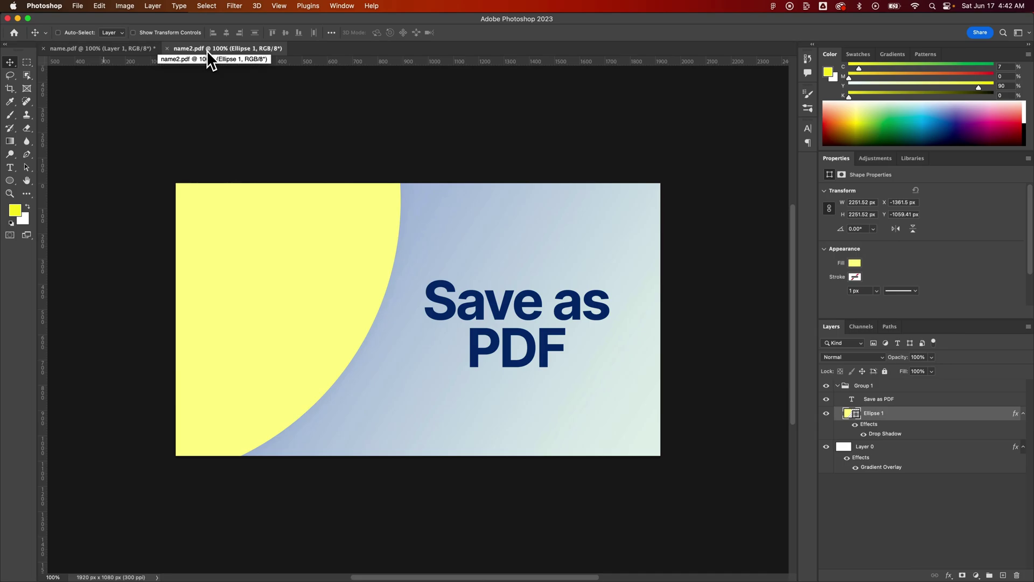
Drag name.pdf's flattened artwork, then toggle name2.pdf's Save as PDF text and Ellipse 1 layers
{"action": "left_click", "coordinate": [89, 50]}
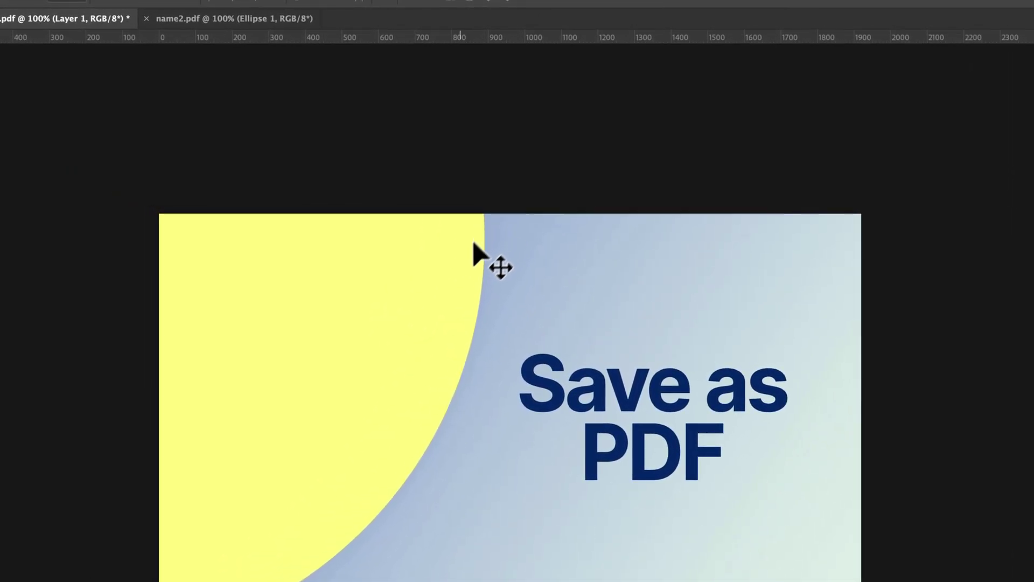
{"action": "left_click_drag", "start_coordinate": [468, 364], "coordinate": [545, 381]}
{"action": "left_click", "coordinate": [189, 19]}
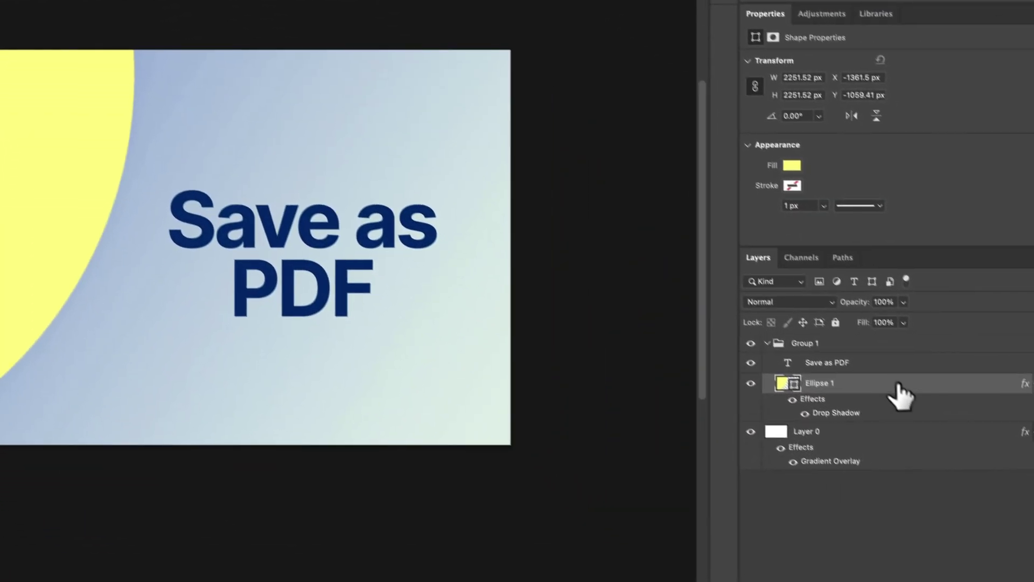
{"action": "left_click", "coordinate": [876, 360]}
{"action": "left_click", "coordinate": [734, 348]}
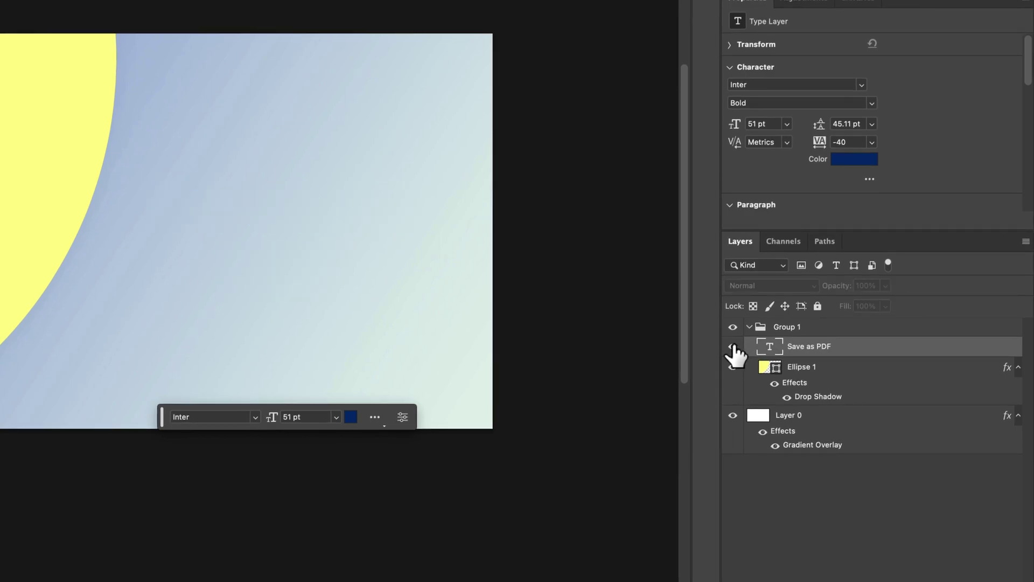
{"action": "left_click", "coordinate": [734, 348]}
{"action": "left_click", "coordinate": [733, 367]}
{"action": "left_click", "coordinate": [733, 366]}
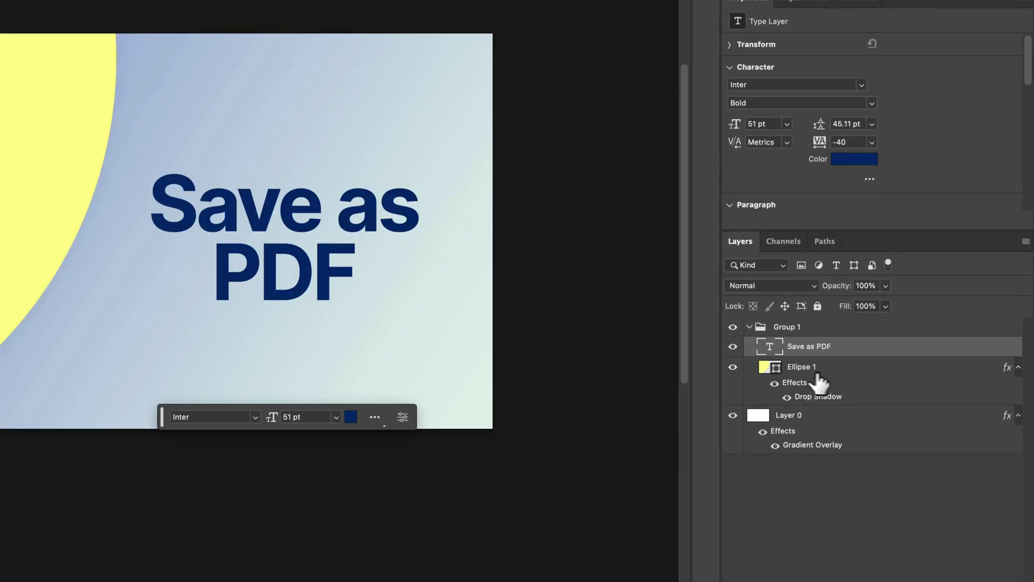
{"action": "left_click", "coordinate": [810, 371]}
{"action": "left_click", "coordinate": [808, 416]}
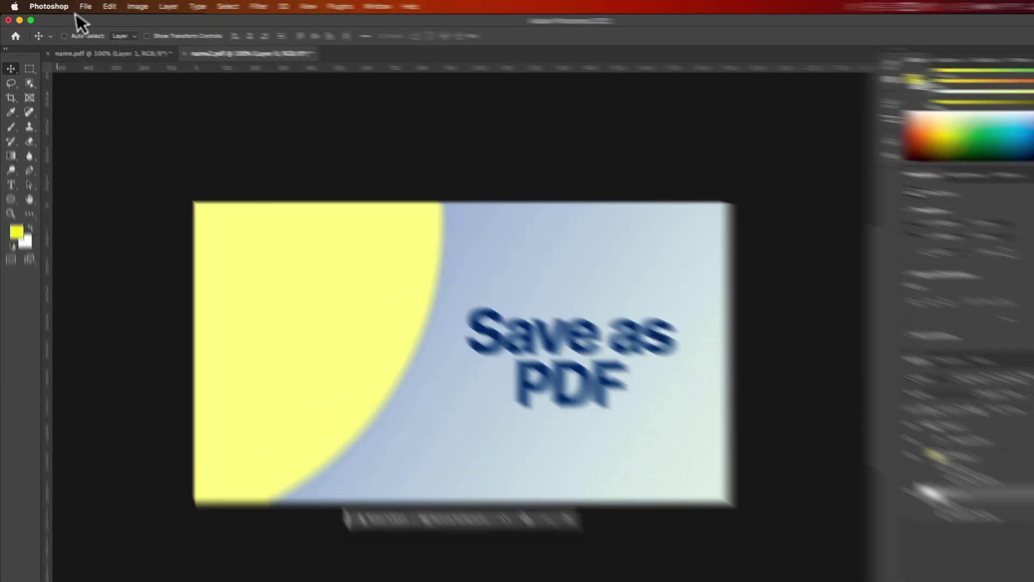
{"action": "left_click", "coordinate": [84, 8]}
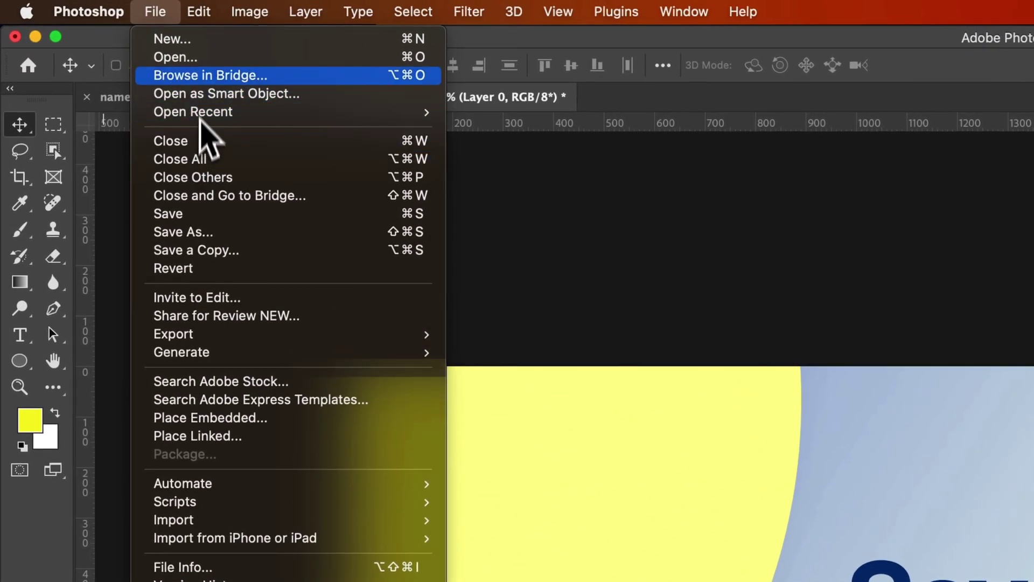
{"action": "left_click", "coordinate": [201, 58]}
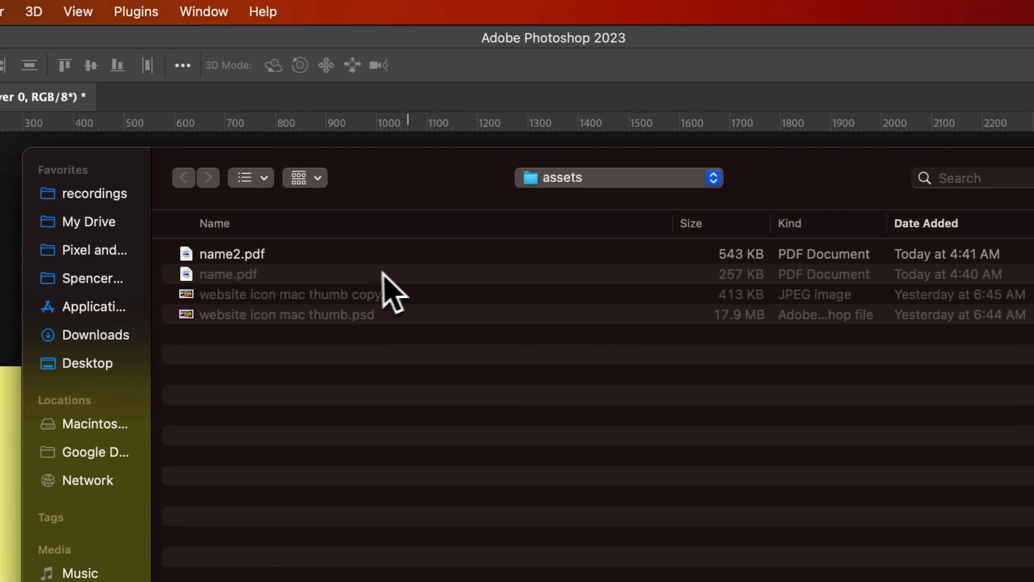
{"action": "left_click", "coordinate": [747, 276]}
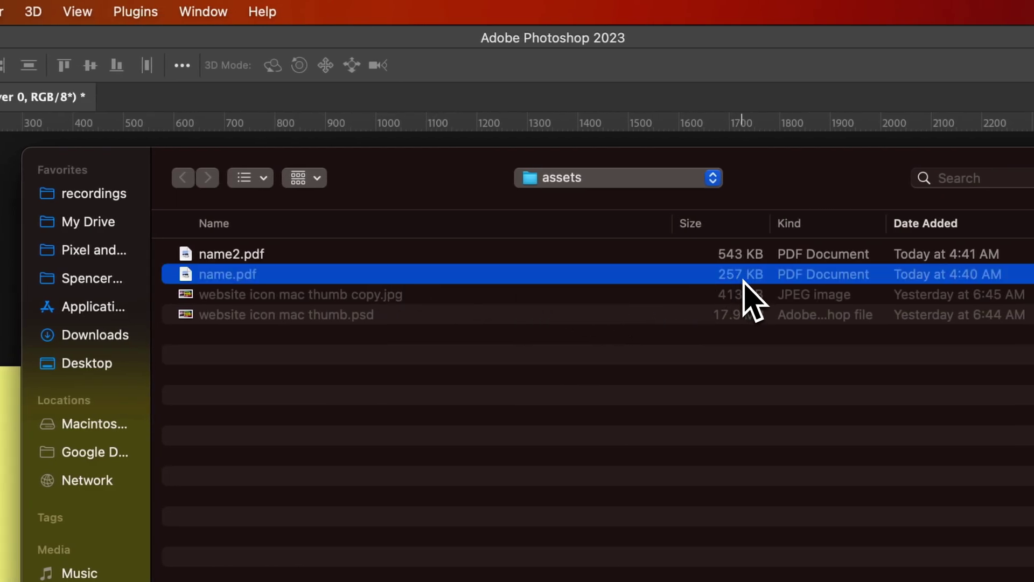
{"action": "key", "text": "Up"}
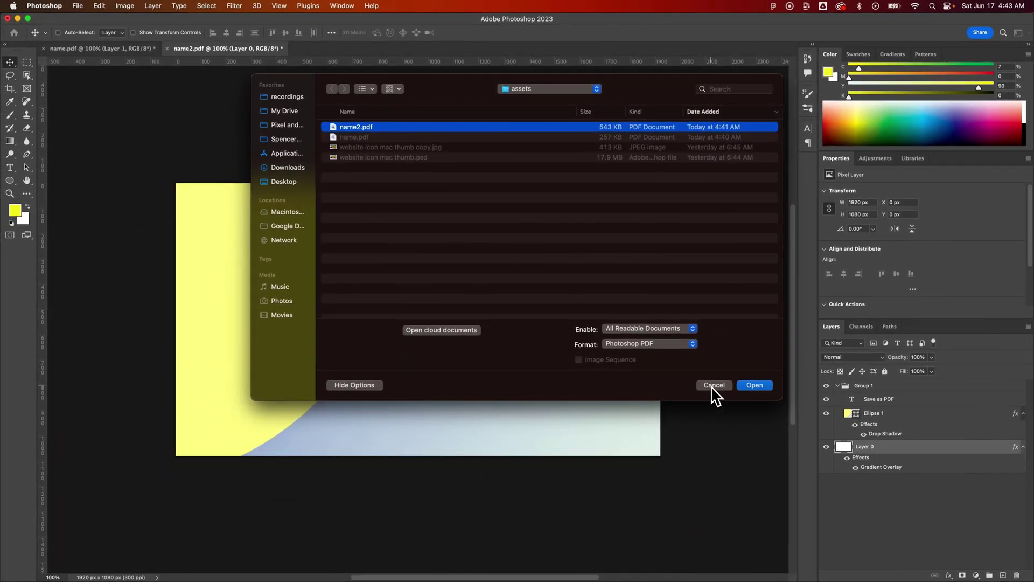
{"action": "left_click", "coordinate": [714, 385]}
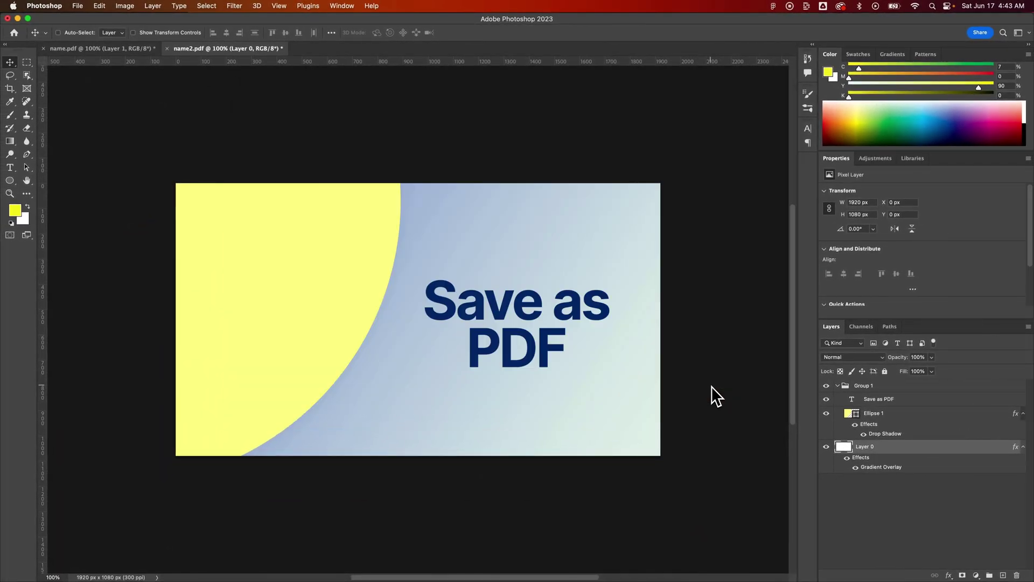